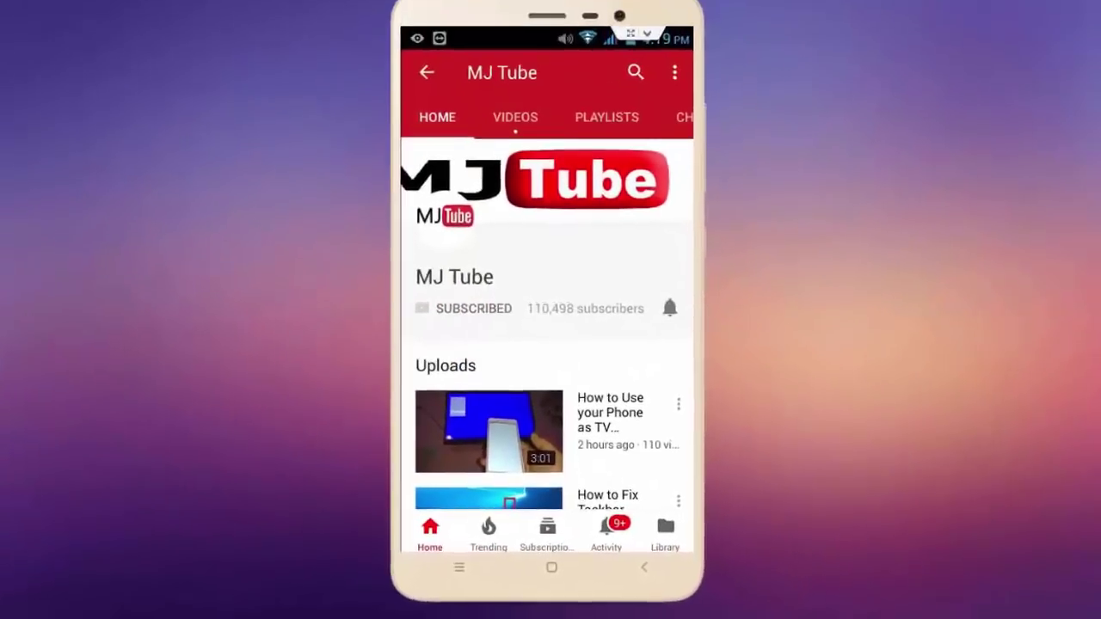
Refresh the desktop from its right-click menu
click(669, 308)
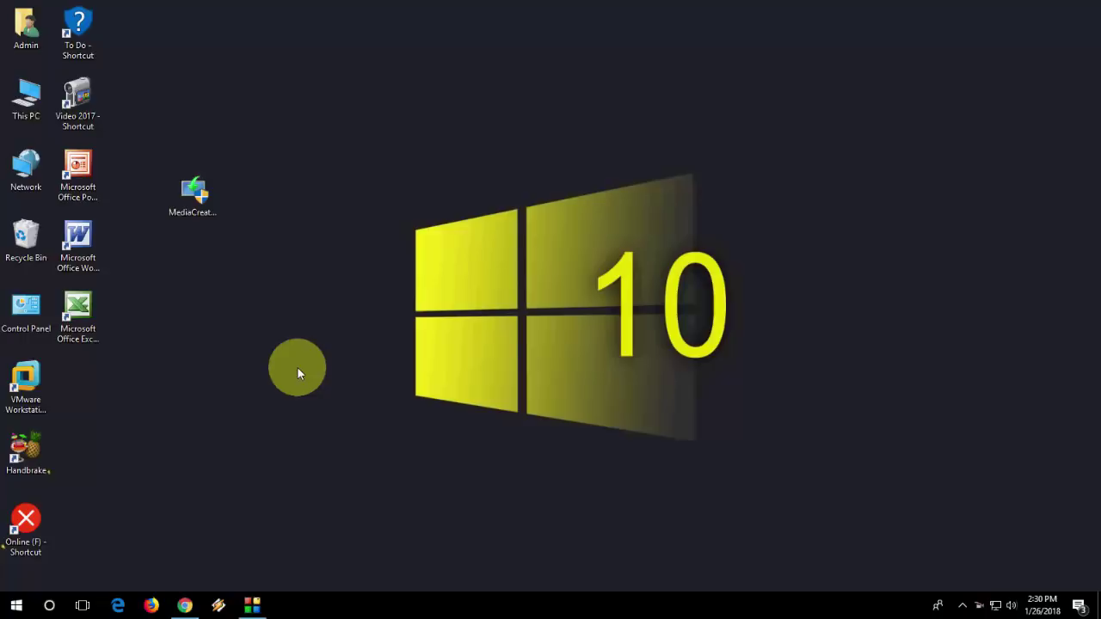
right_click(299, 348)
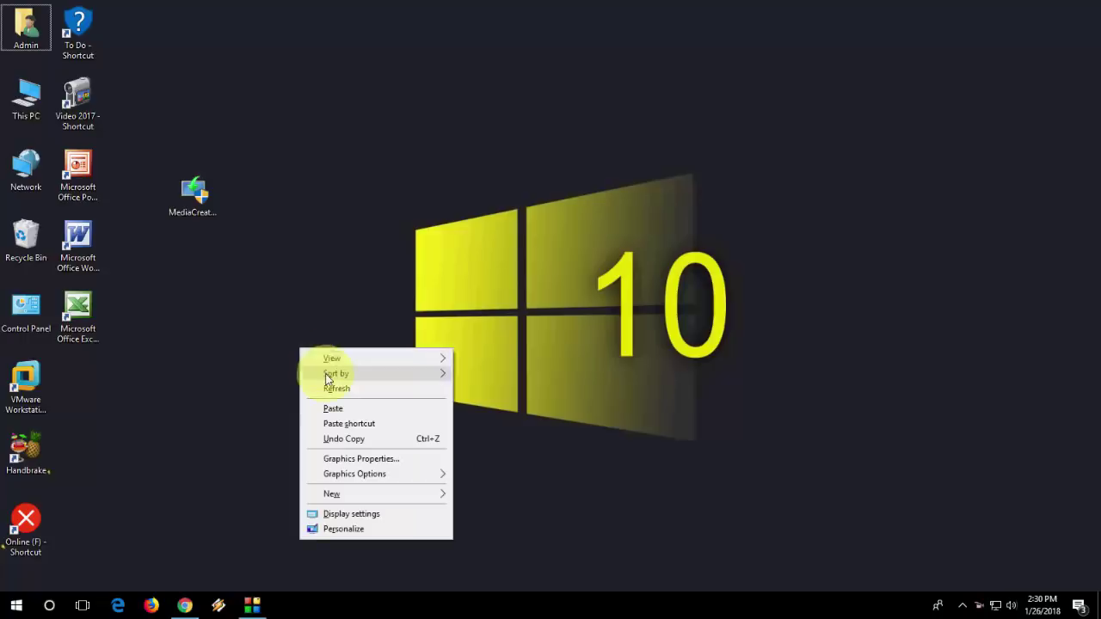
click(329, 388)
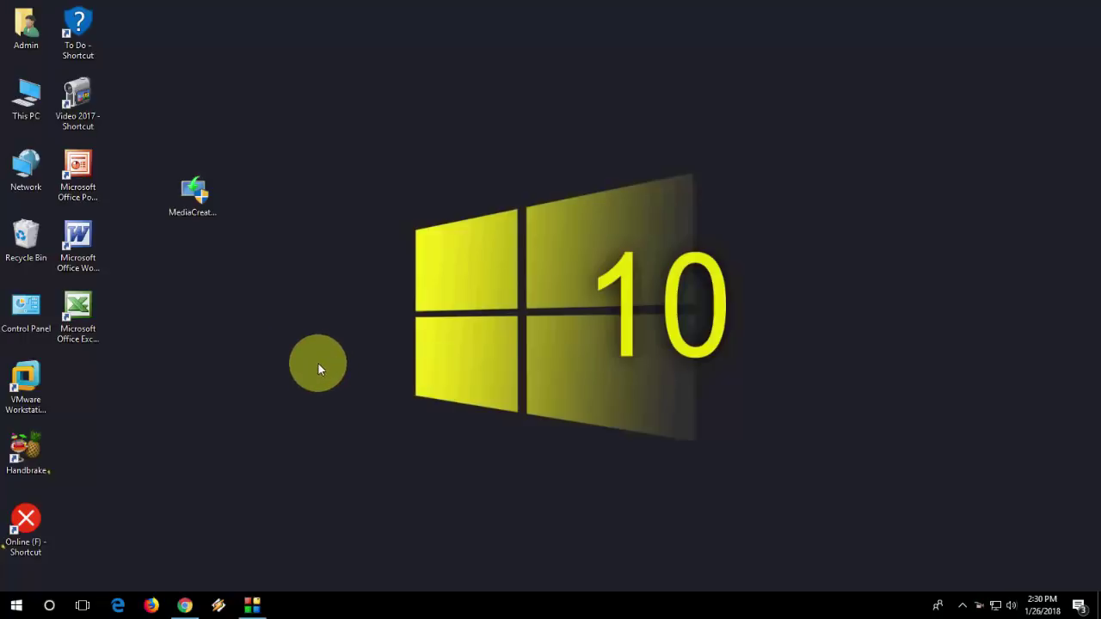
Return to the 'windows 10 download' results and open Microsoft's first result in a new tab
click(185, 605)
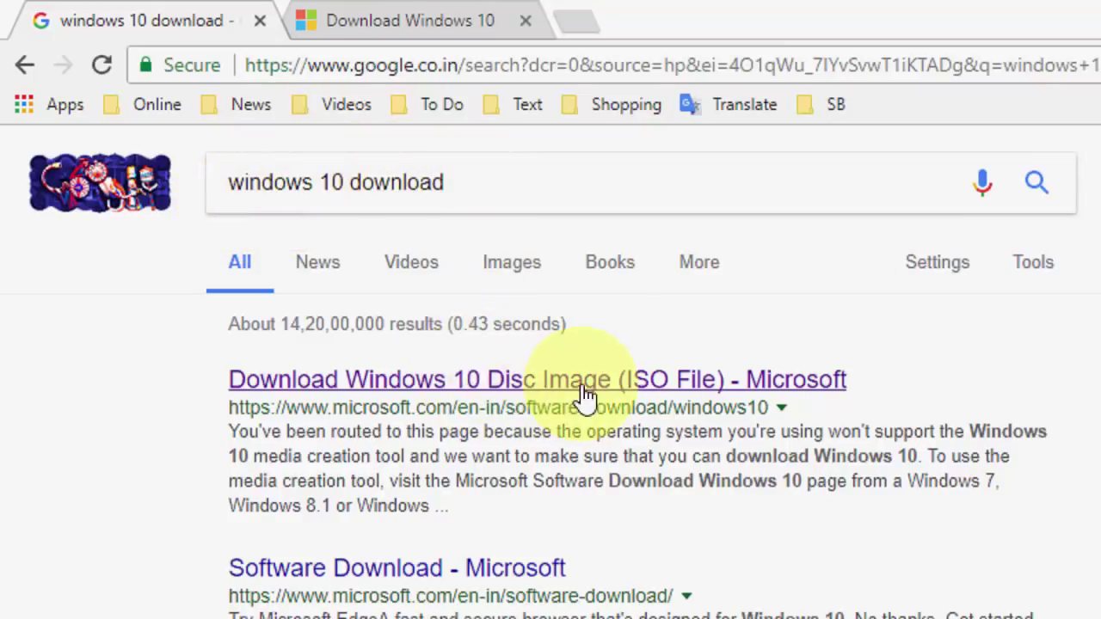
right_click(458, 388)
click(482, 398)
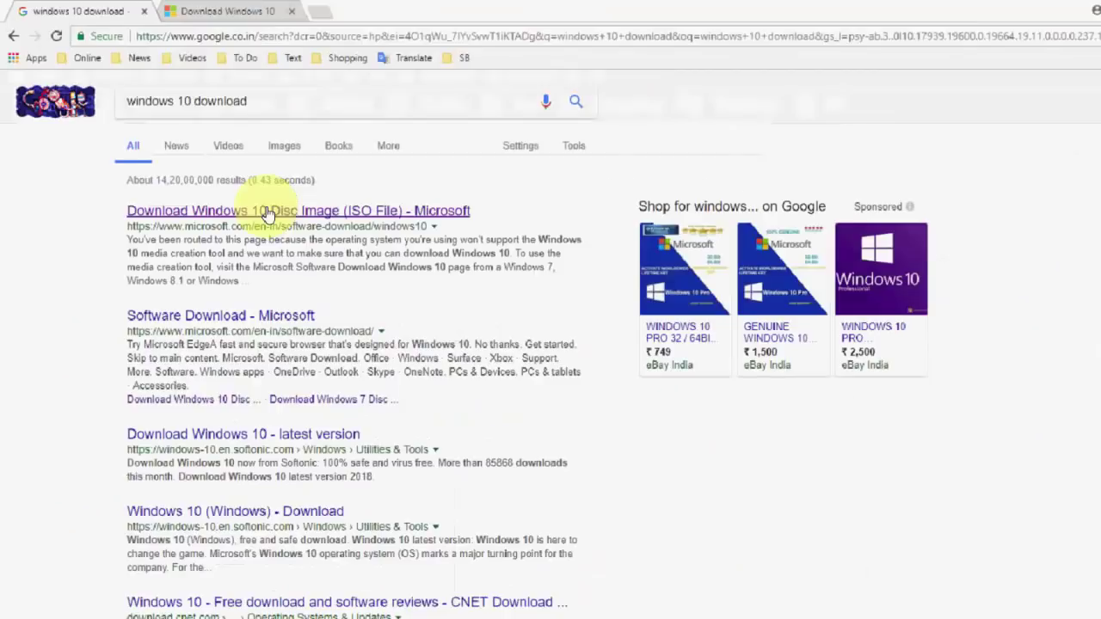
Download the Media Creation Tool from Microsoft's Download Windows 10 page, saving it to the Desktop
click(185, 11)
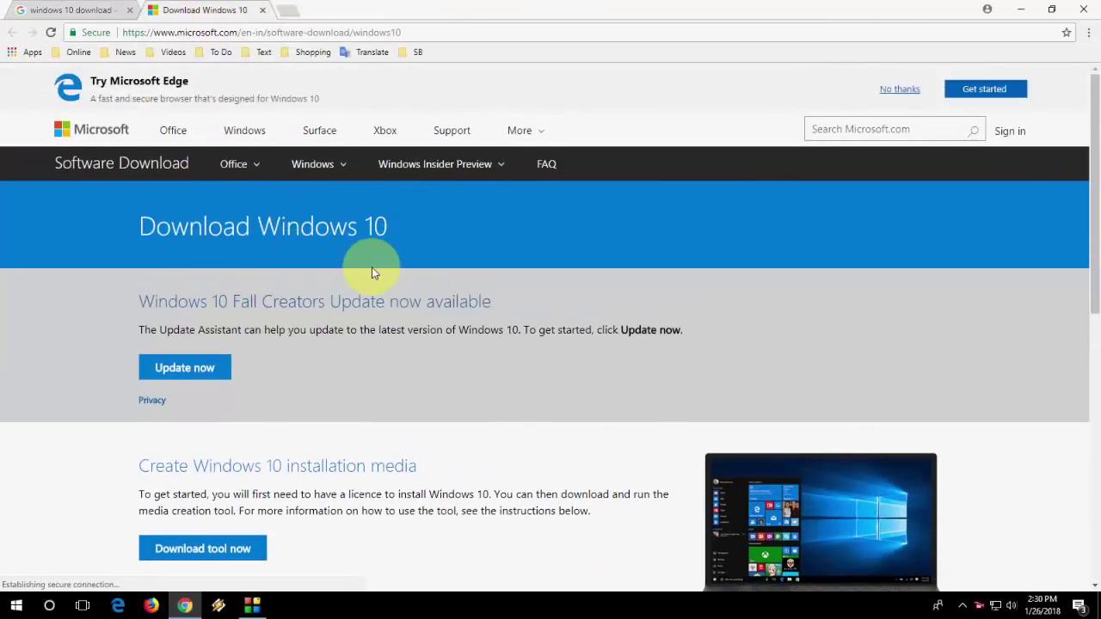
scroll(390, 246, down, 2)
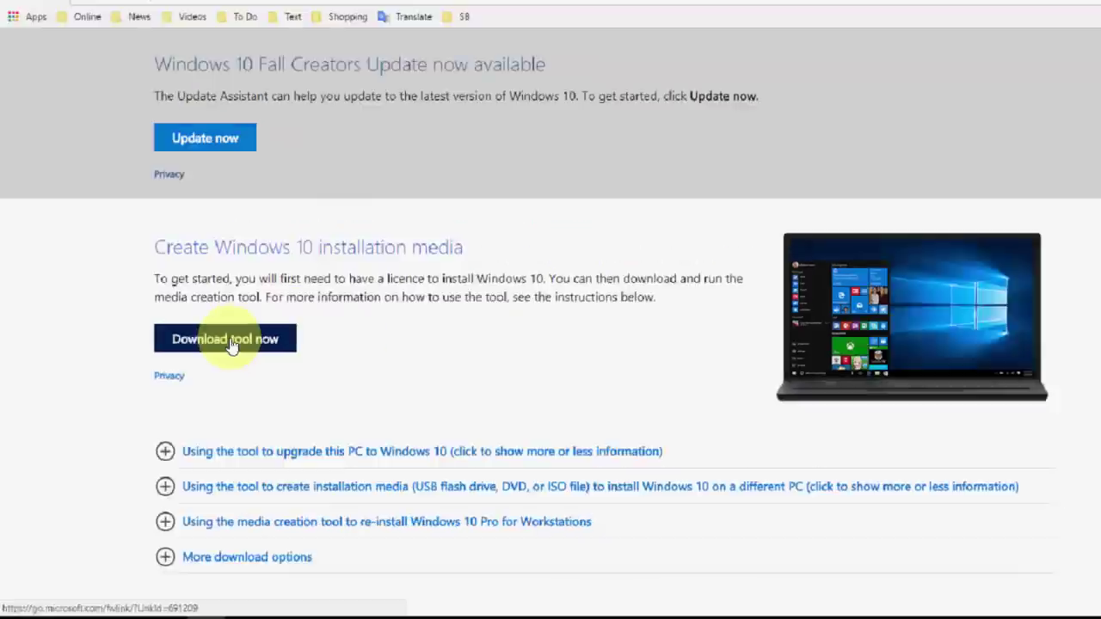
click(207, 341)
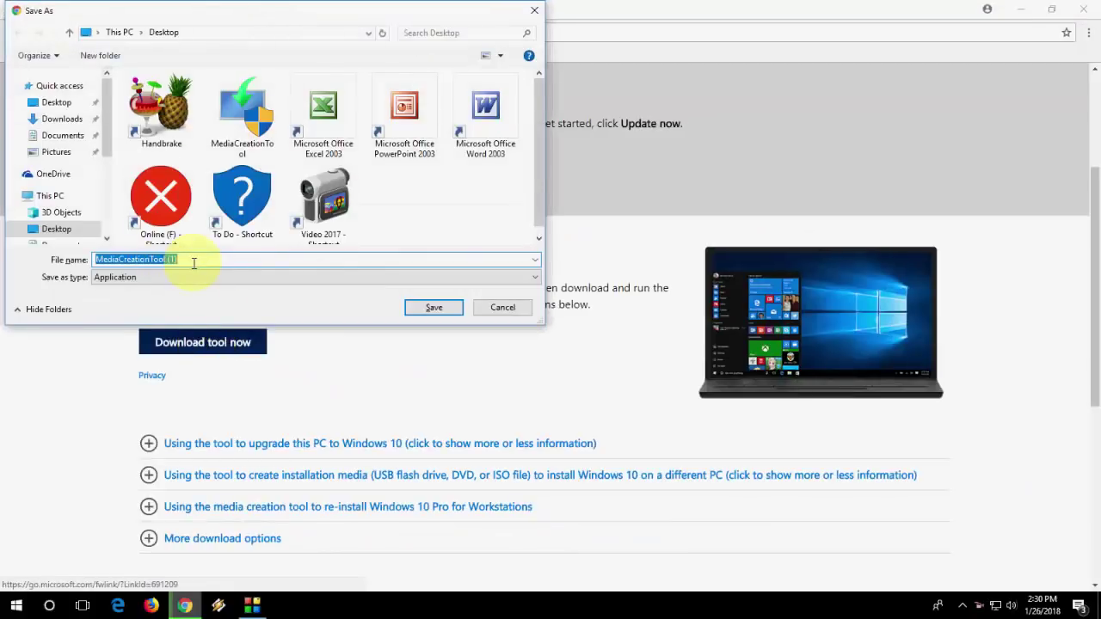
click(434, 307)
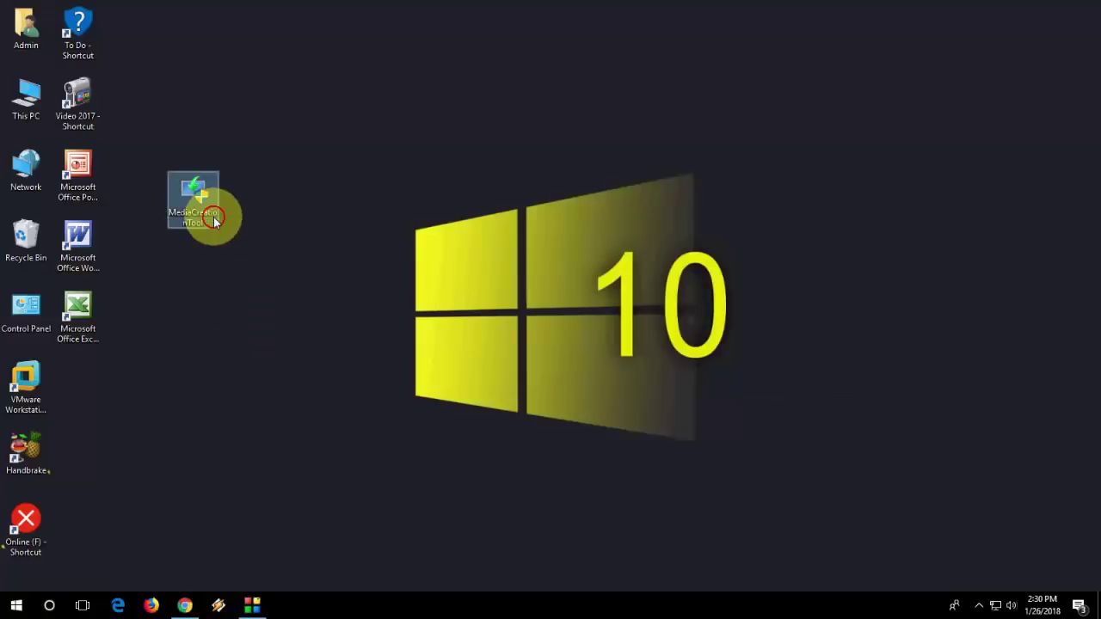
Reposition the MediaCreationTool icon, accept the licence, and choose installation media for another PC
drag(215, 216, 236, 303)
click(286, 356)
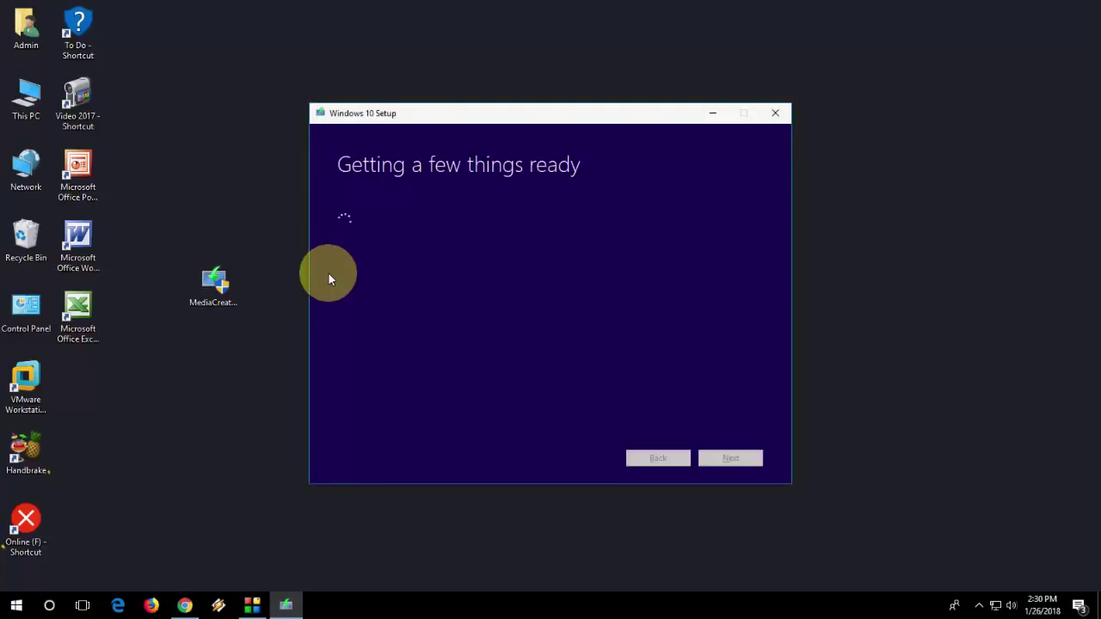
click(741, 459)
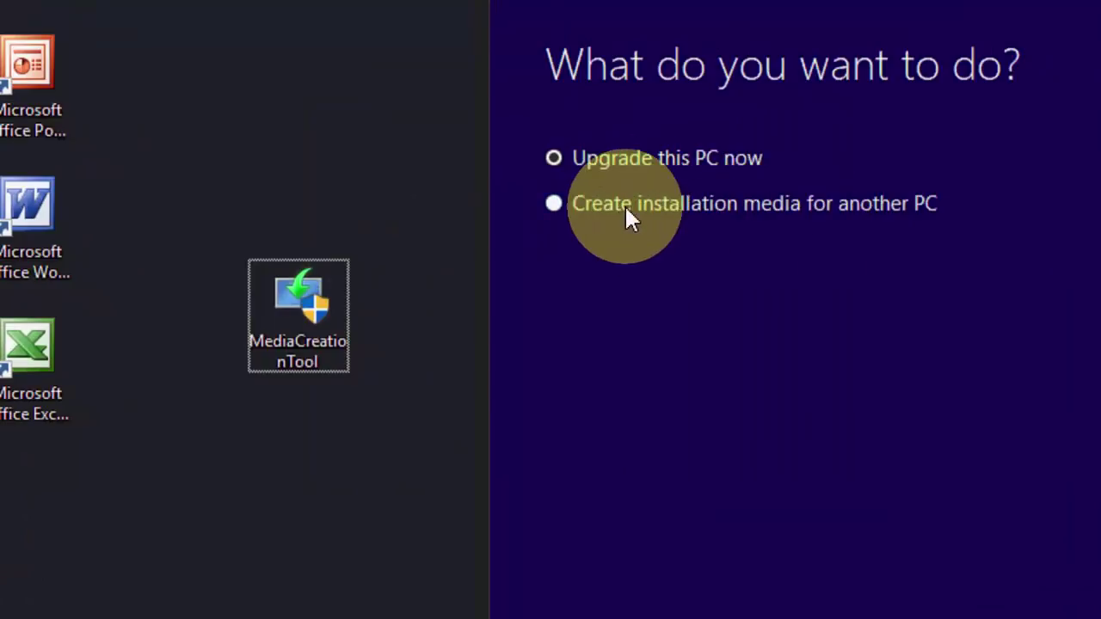
click(608, 203)
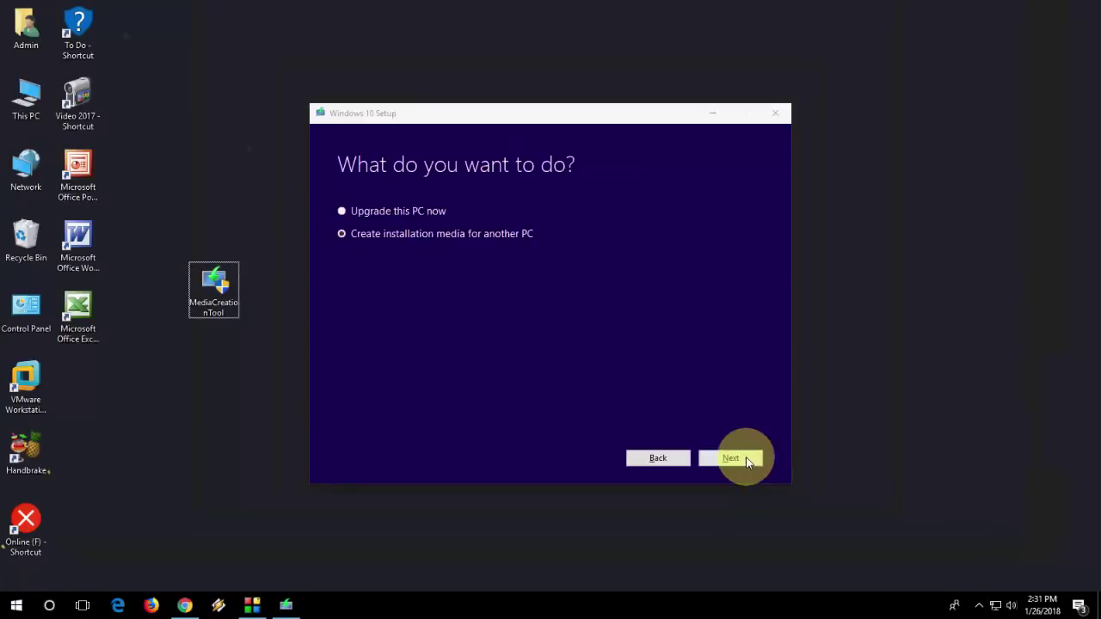
Advance to the language, edition and architecture page and bring the setup window forward
click(739, 458)
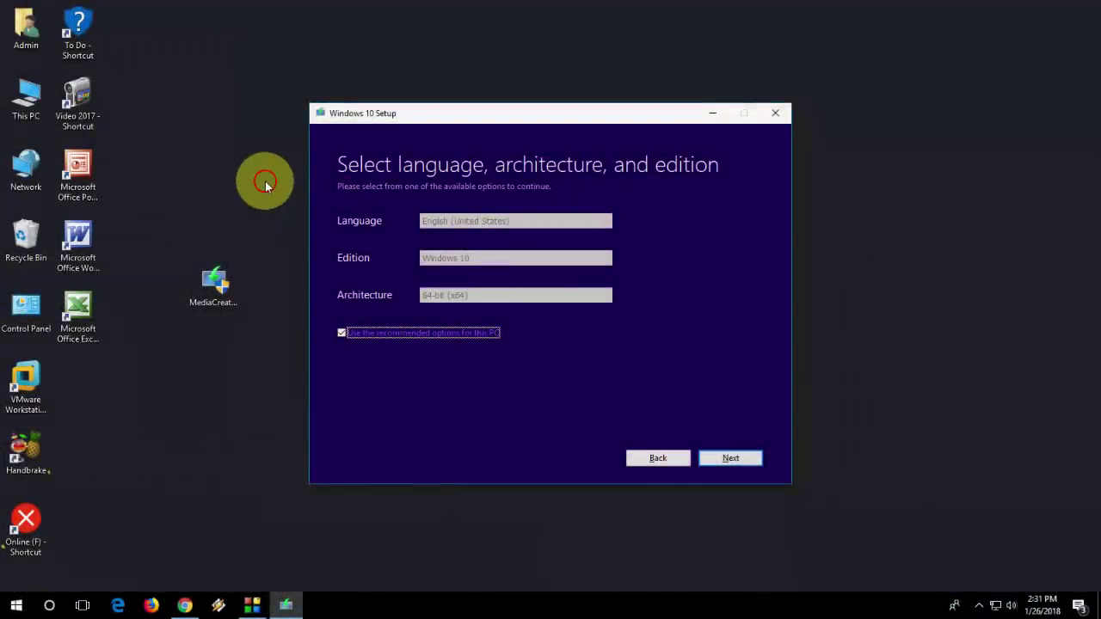
click(265, 180)
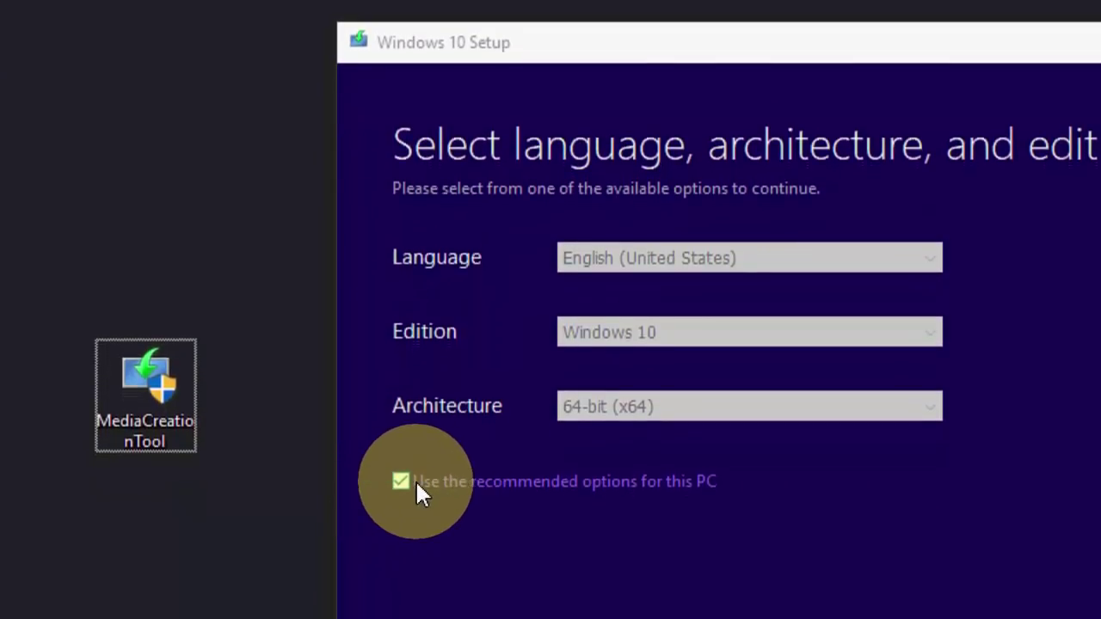
click(418, 483)
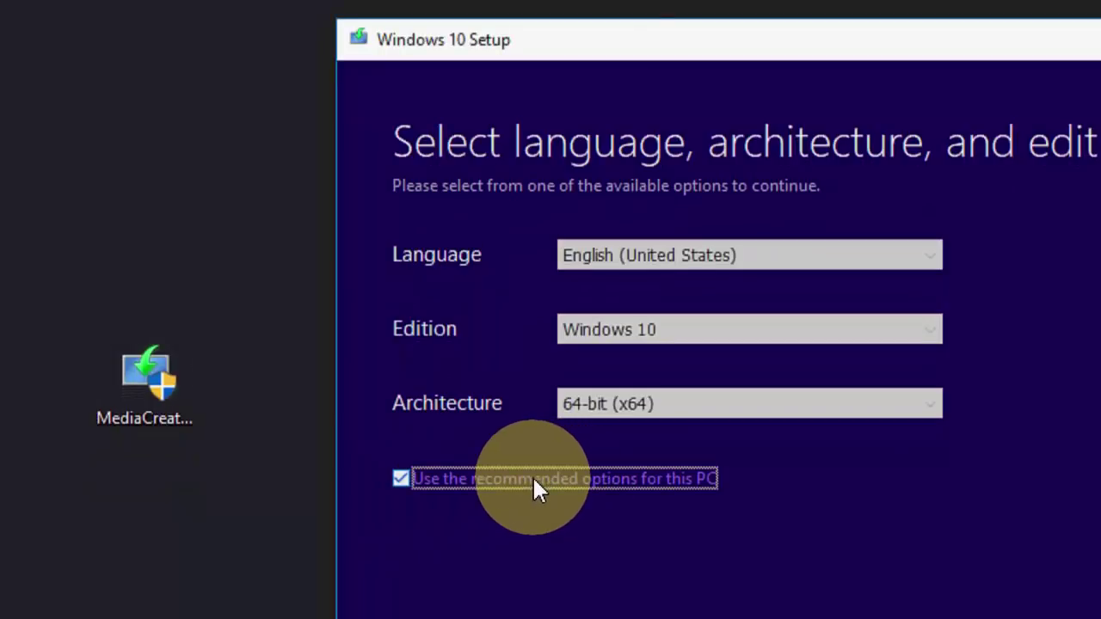
Drop the recommended options and pick English (United States), Windows 10, 64-bit (x64)
click(535, 478)
click(674, 254)
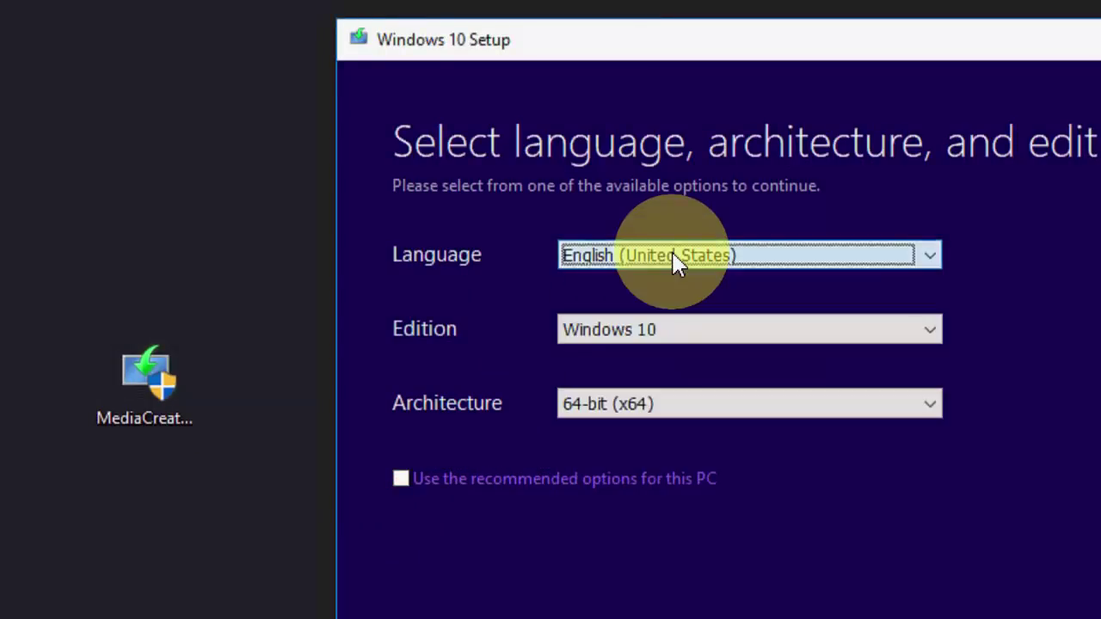
click(564, 334)
click(670, 339)
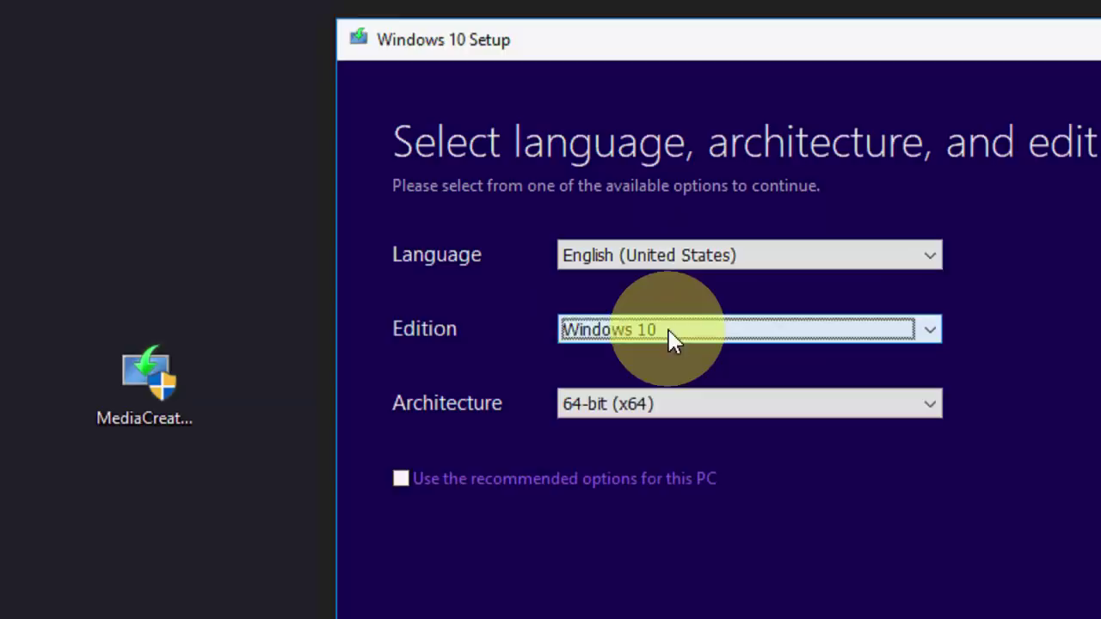
click(621, 414)
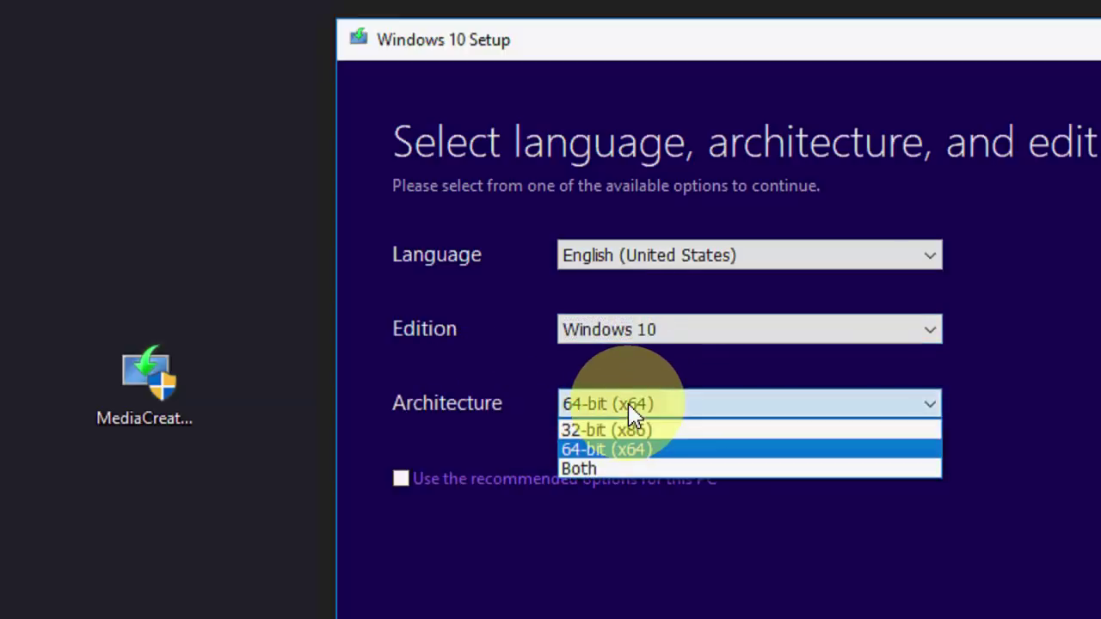
click(654, 451)
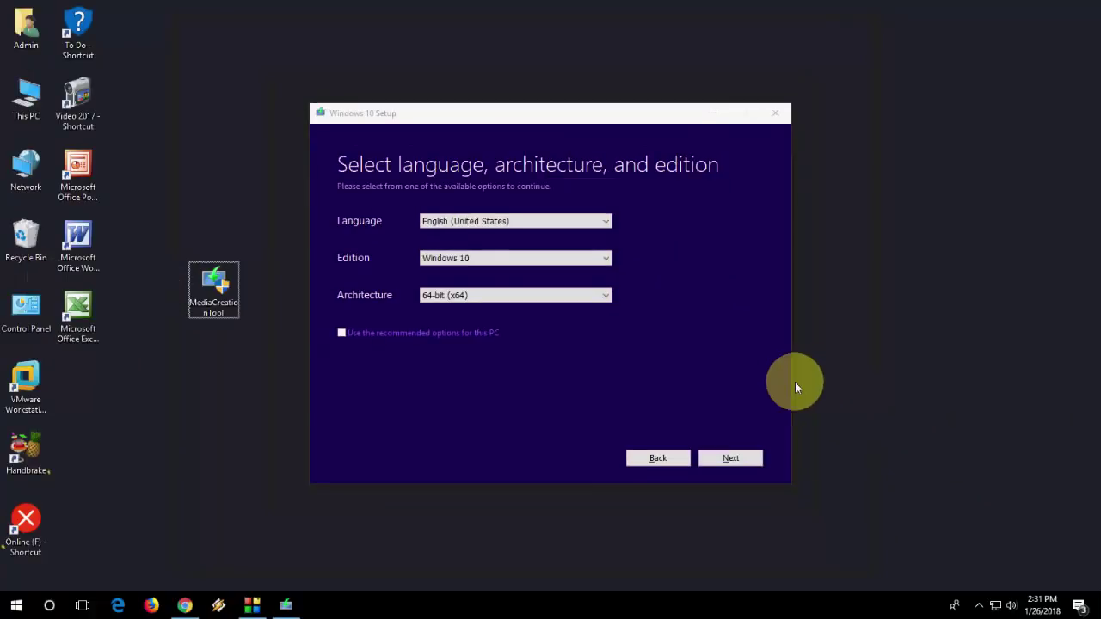
drag(597, 117, 582, 119)
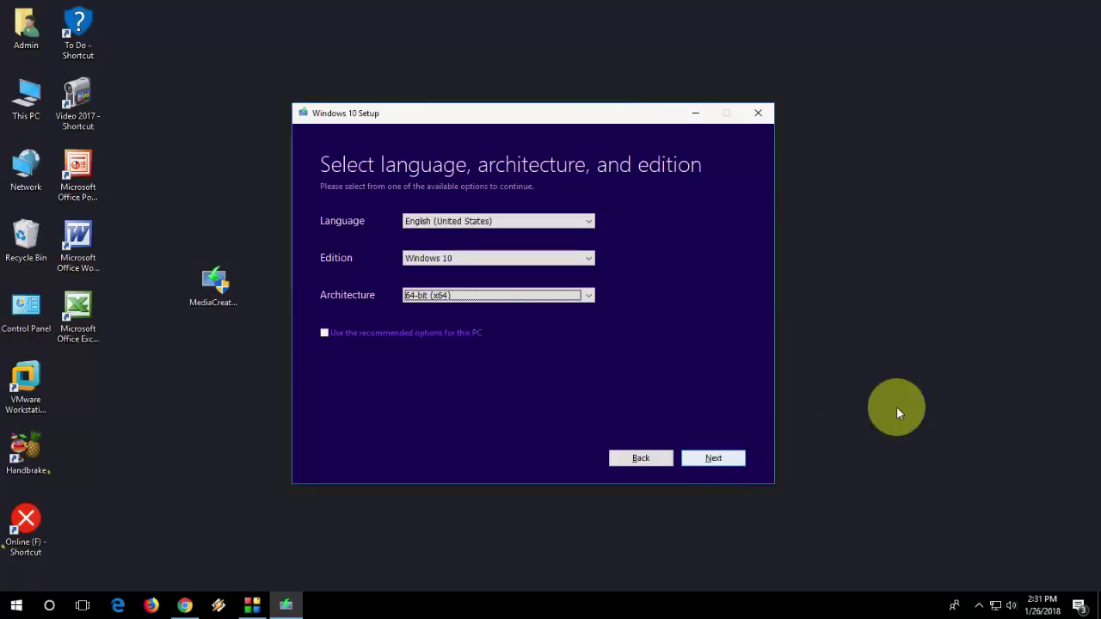
Advance to the media page and select ISO file instead of USB flash drive
click(910, 401)
click(730, 458)
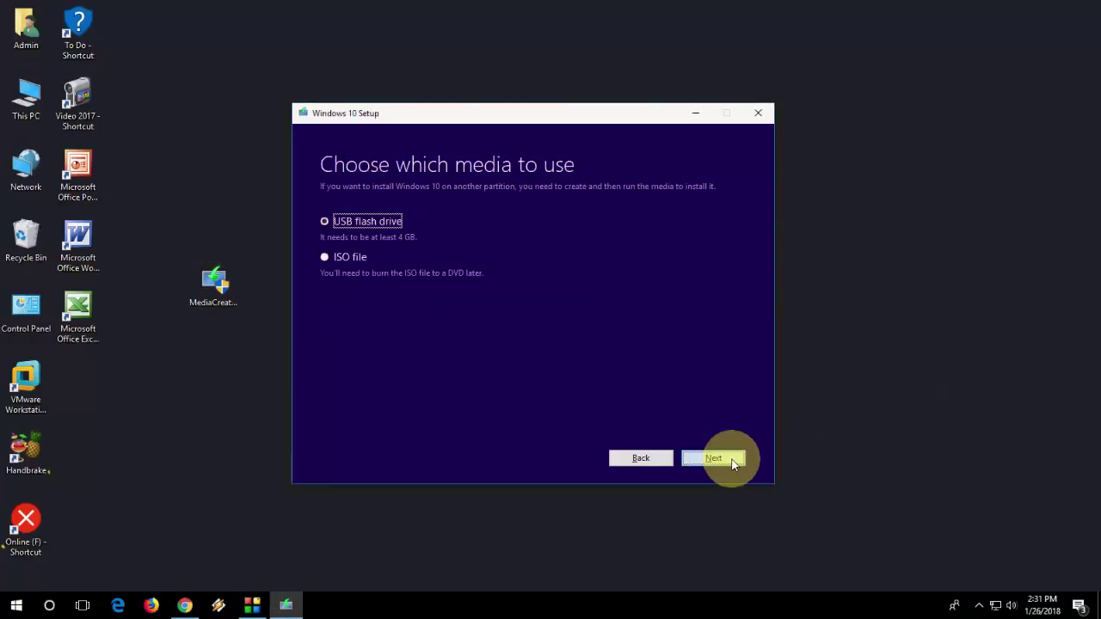
click(215, 284)
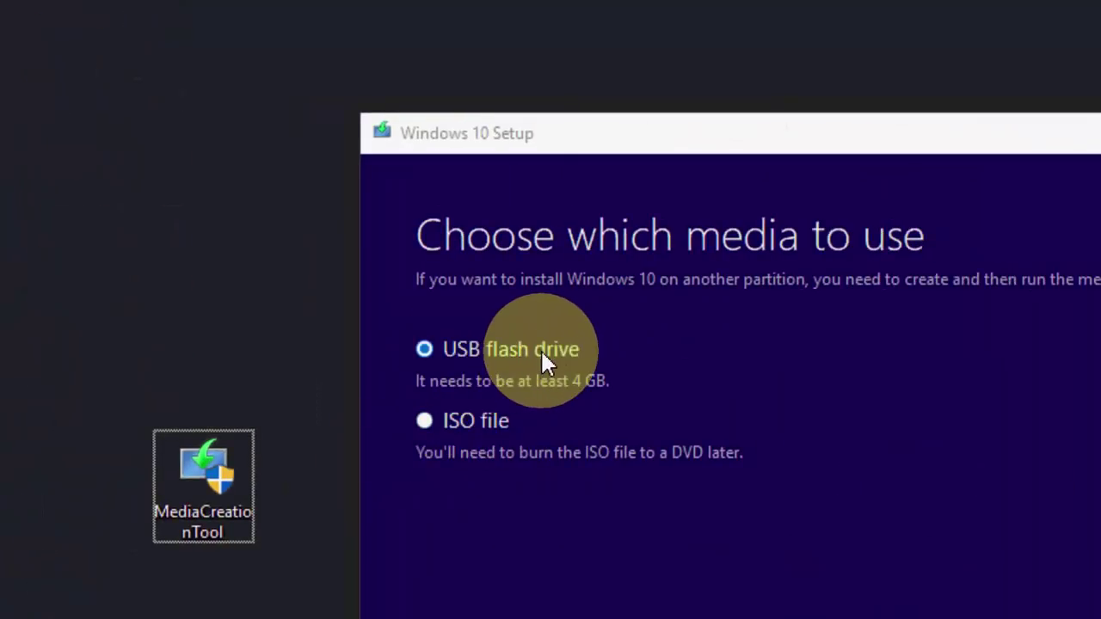
click(427, 421)
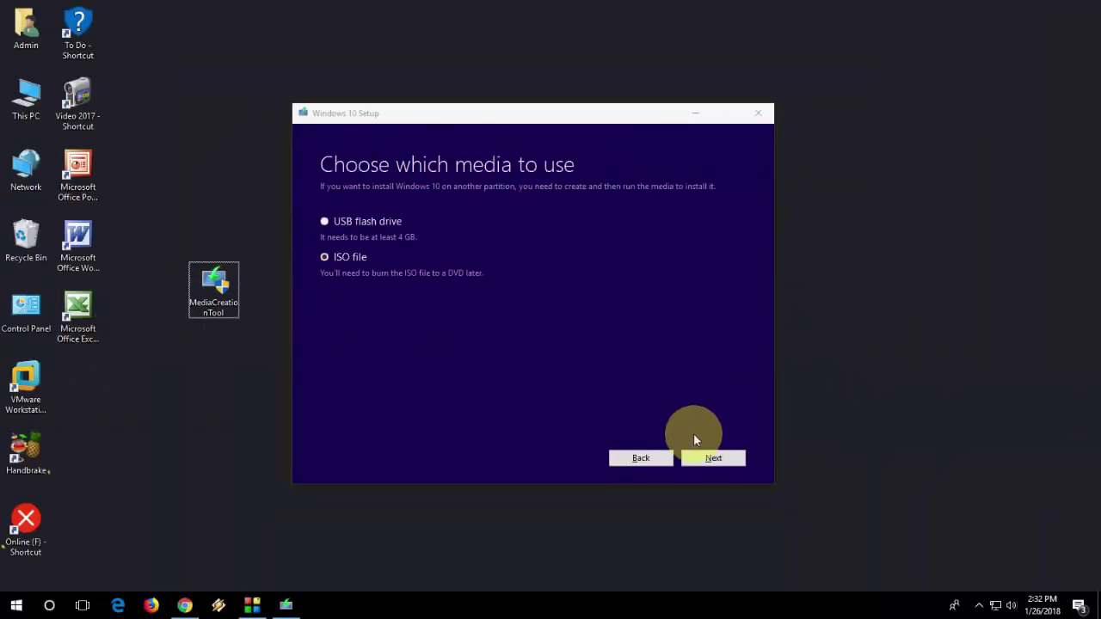
Save the ISO to the Desktop under the file name 'Windows 64-bit'
click(705, 460)
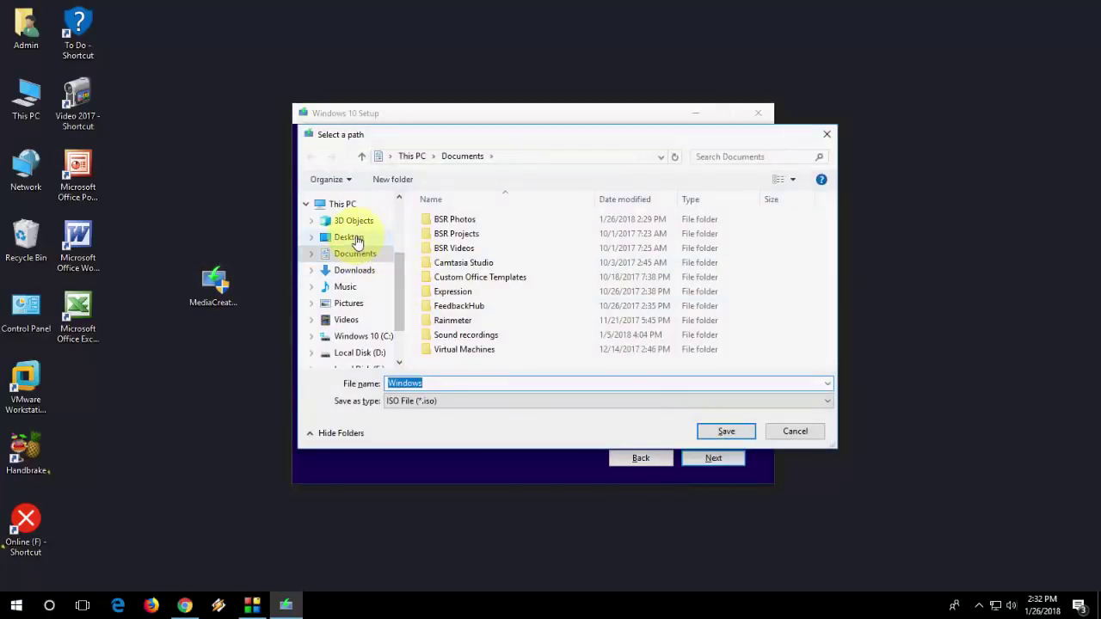
click(356, 239)
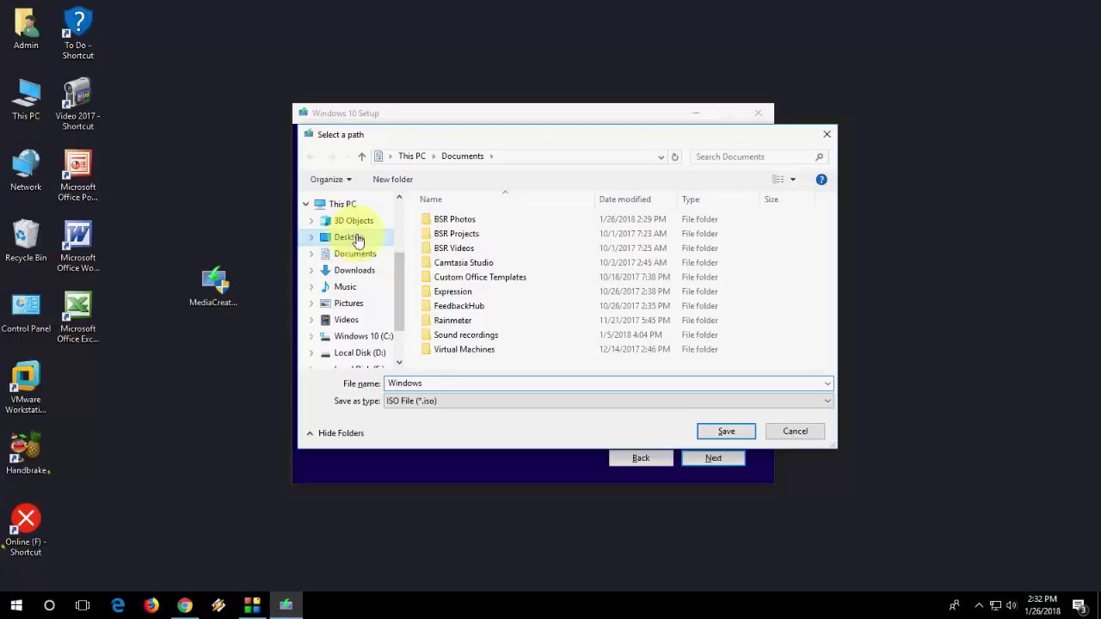
double_click(457, 384)
click(457, 384)
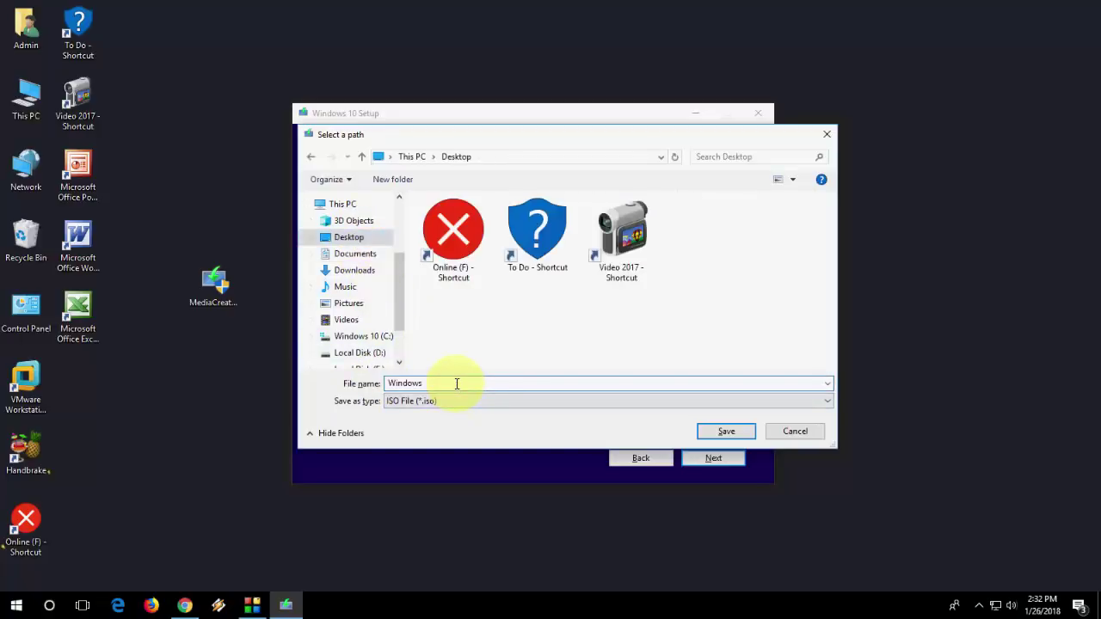
text(64-bit)
click(728, 434)
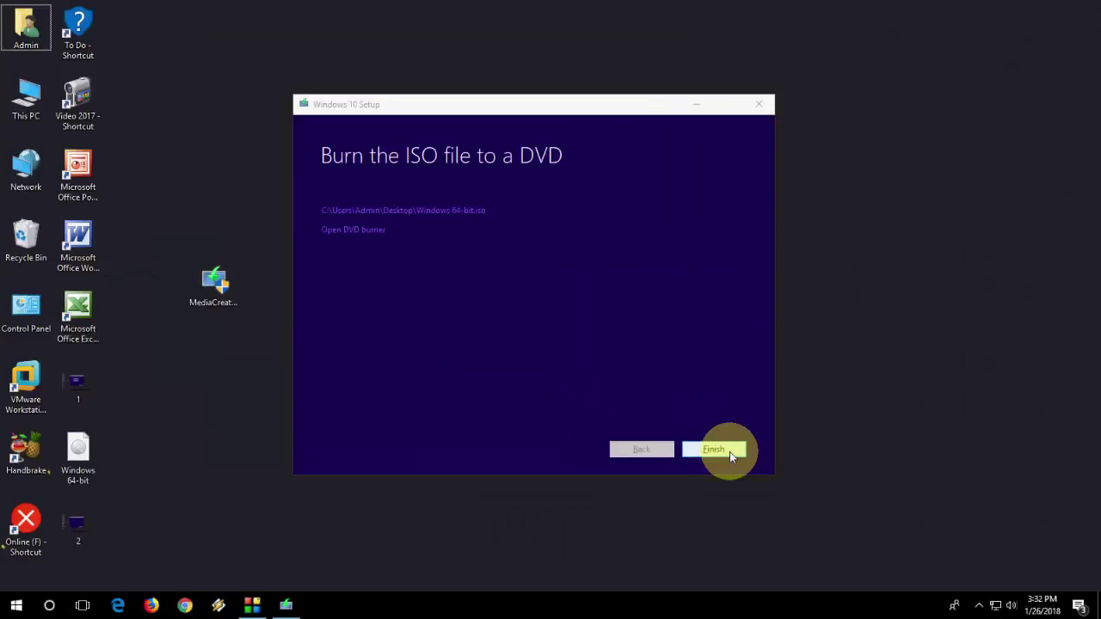
Once the download completes, finish the wizard from the 'Burn the ISO file to a DVD' page
click(730, 455)
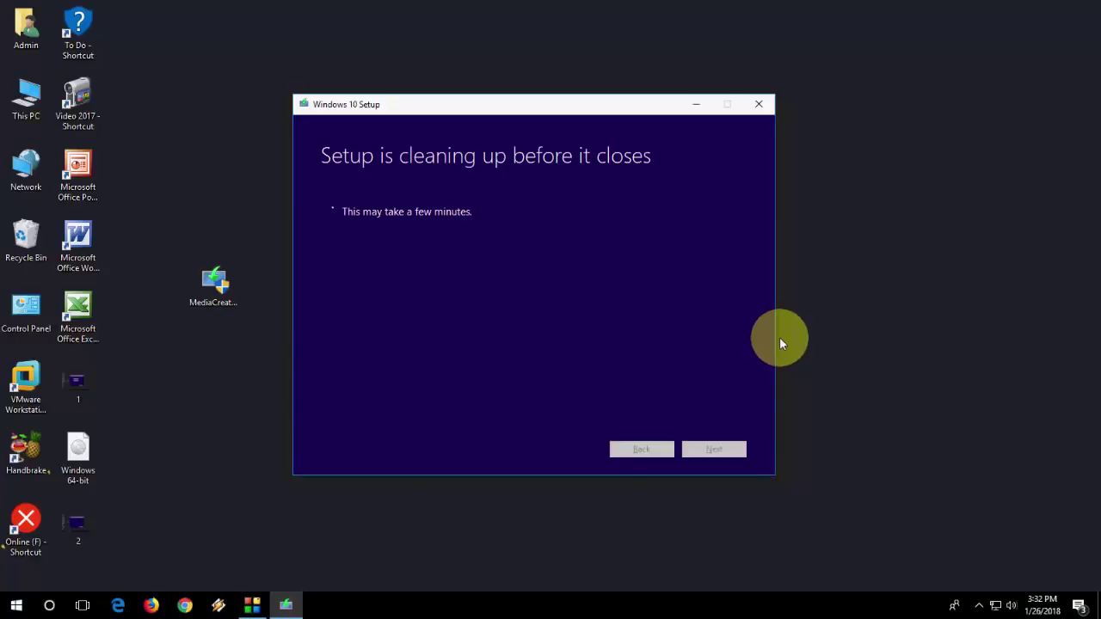
Move the Windows 64-bit file into open desktop space, refreshing the desktop around it
right_click(608, 277)
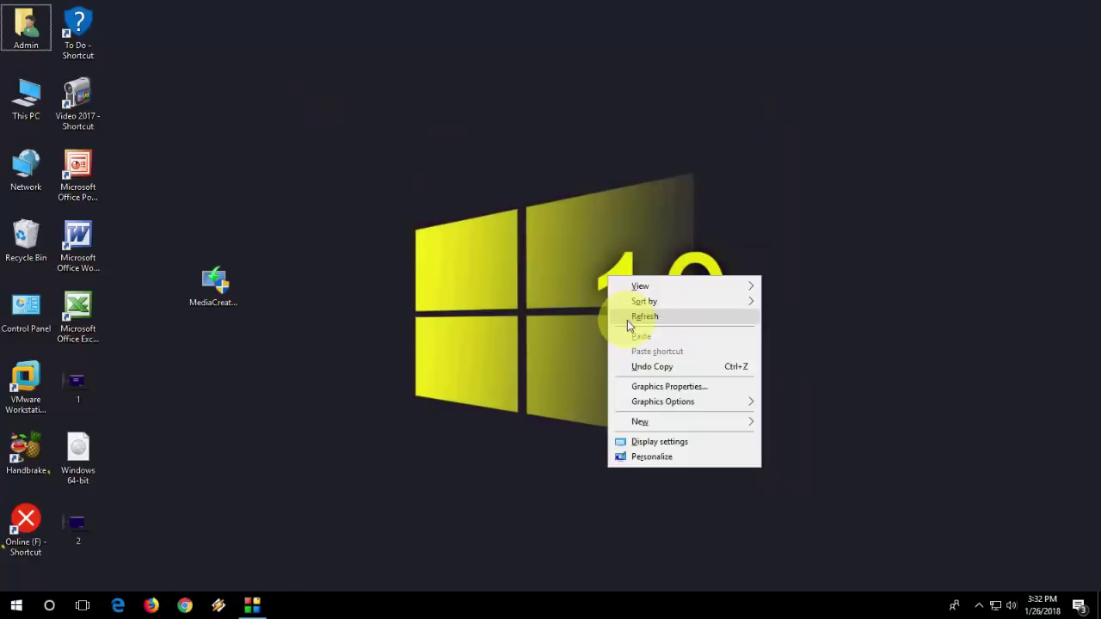
click(645, 316)
drag(77, 452, 267, 129)
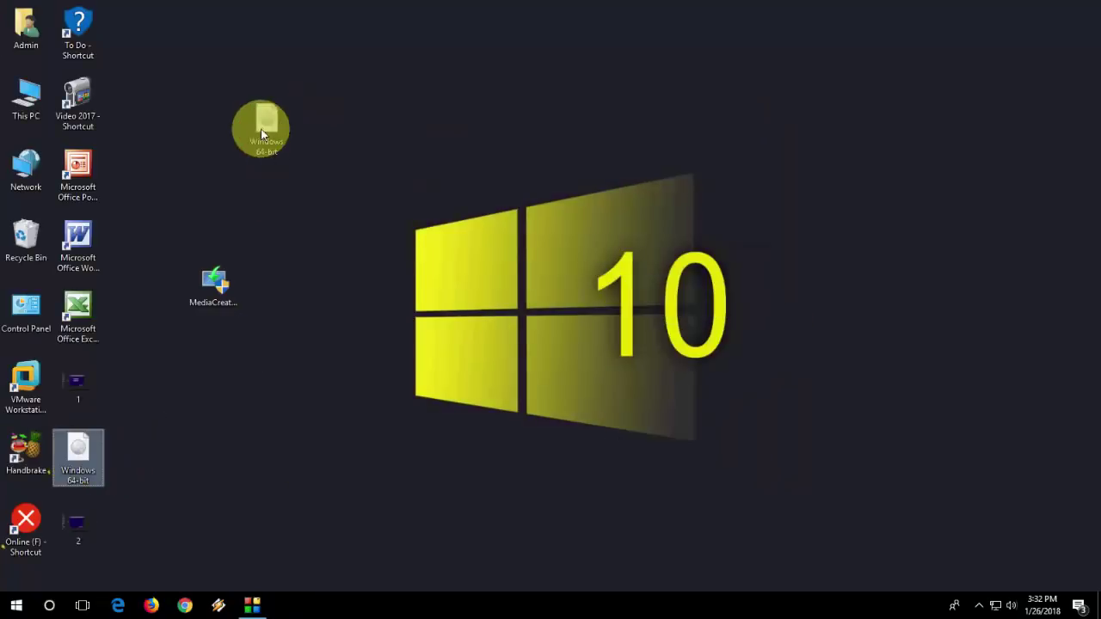
right_click(363, 152)
click(388, 192)
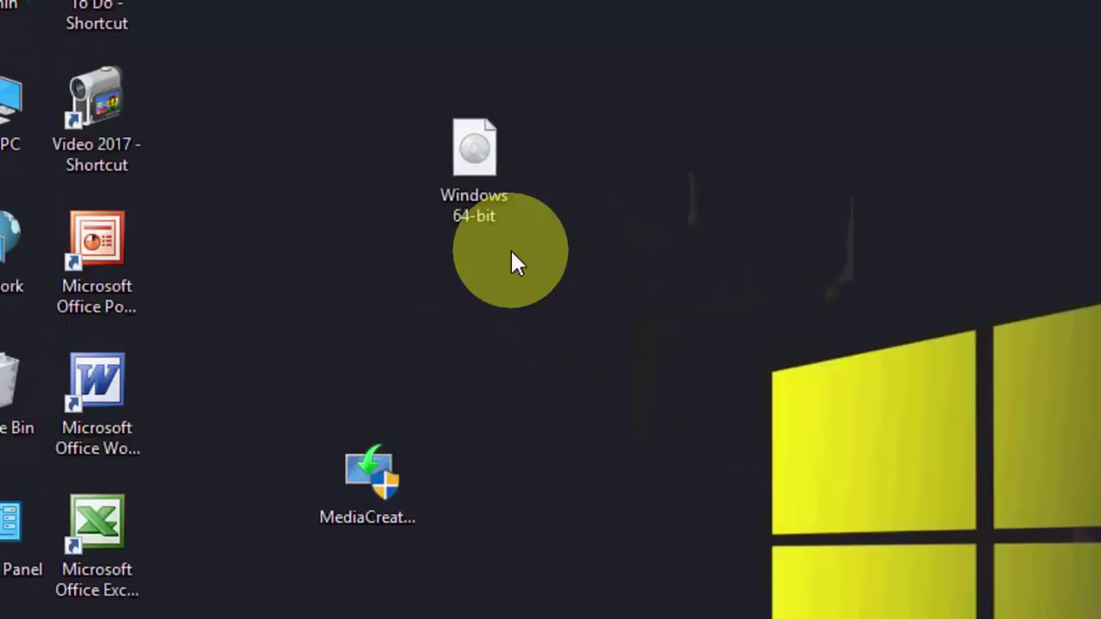
Check the Windows 64-bit file's Properties to confirm a 4.42 GB disc image, then cancel
click(476, 177)
right_click(476, 177)
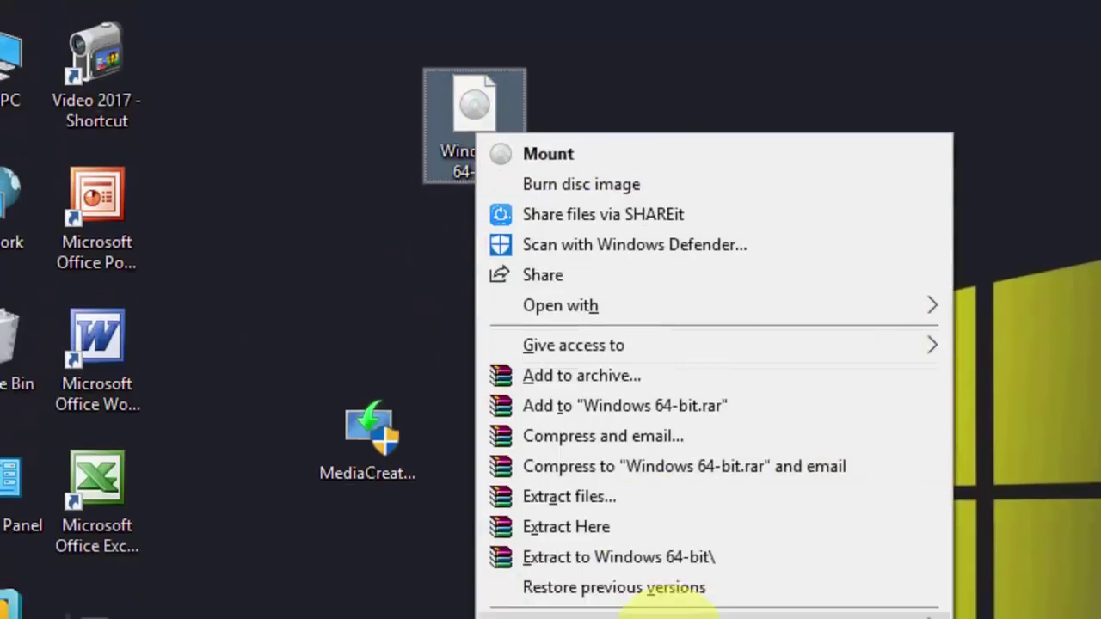
click(691, 536)
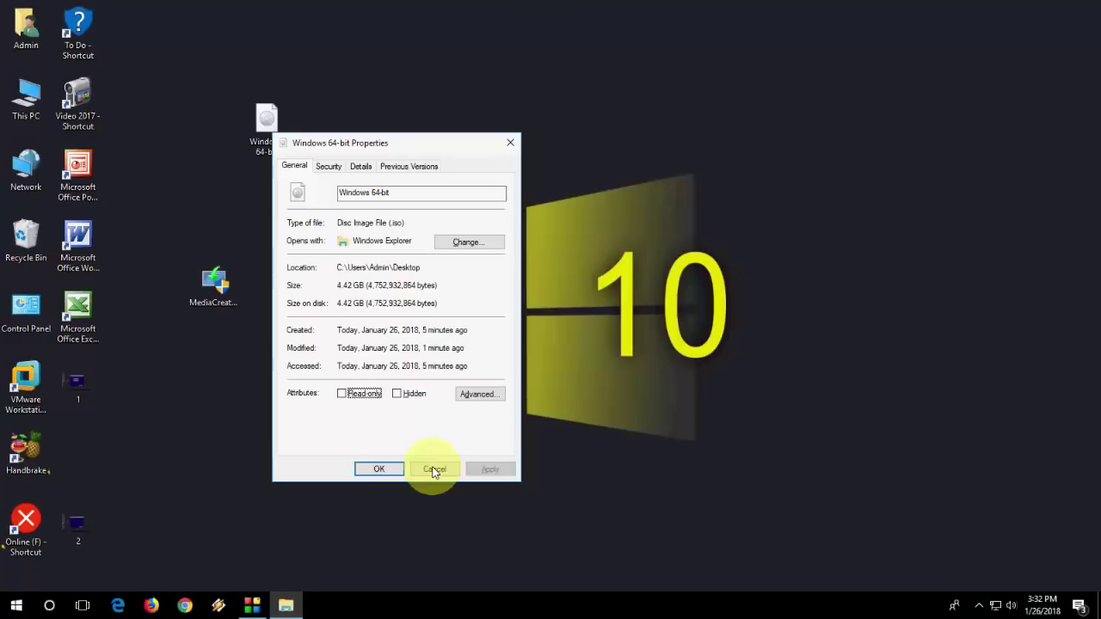
click(435, 470)
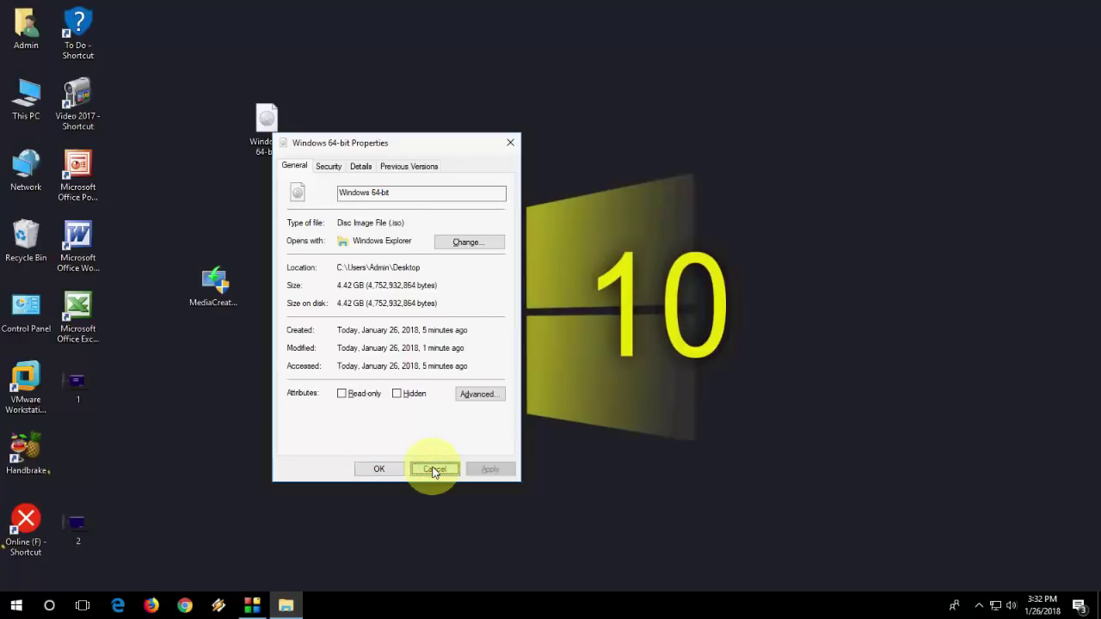
click(434, 471)
Refresh the desktop several times from its right-click menu
right_click(389, 274)
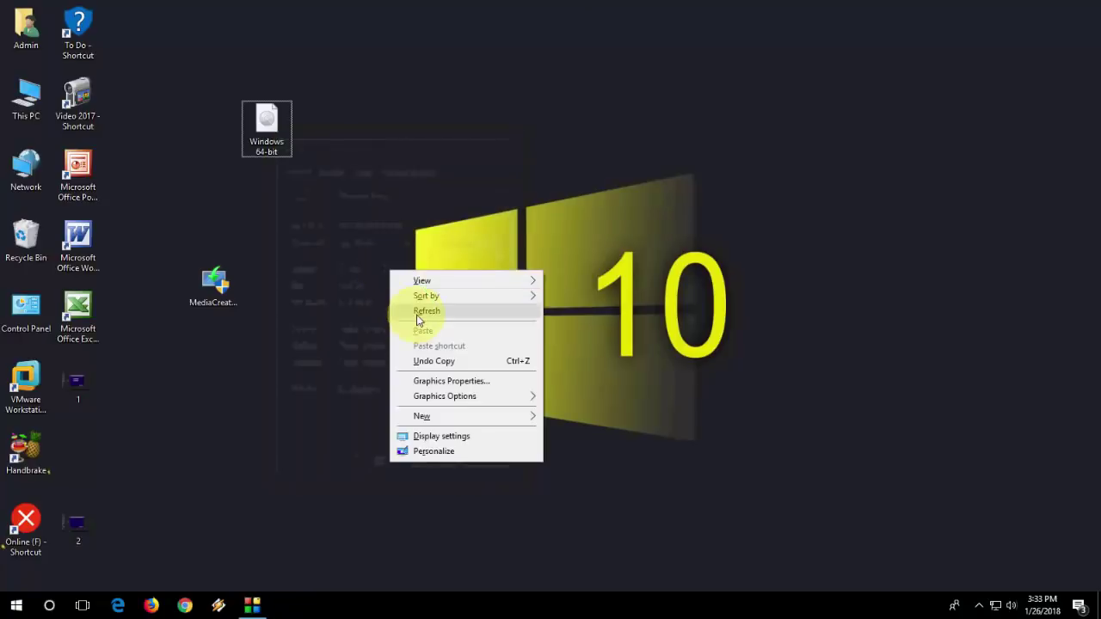
click(381, 295)
right_click(381, 294)
click(393, 329)
right_click(378, 313)
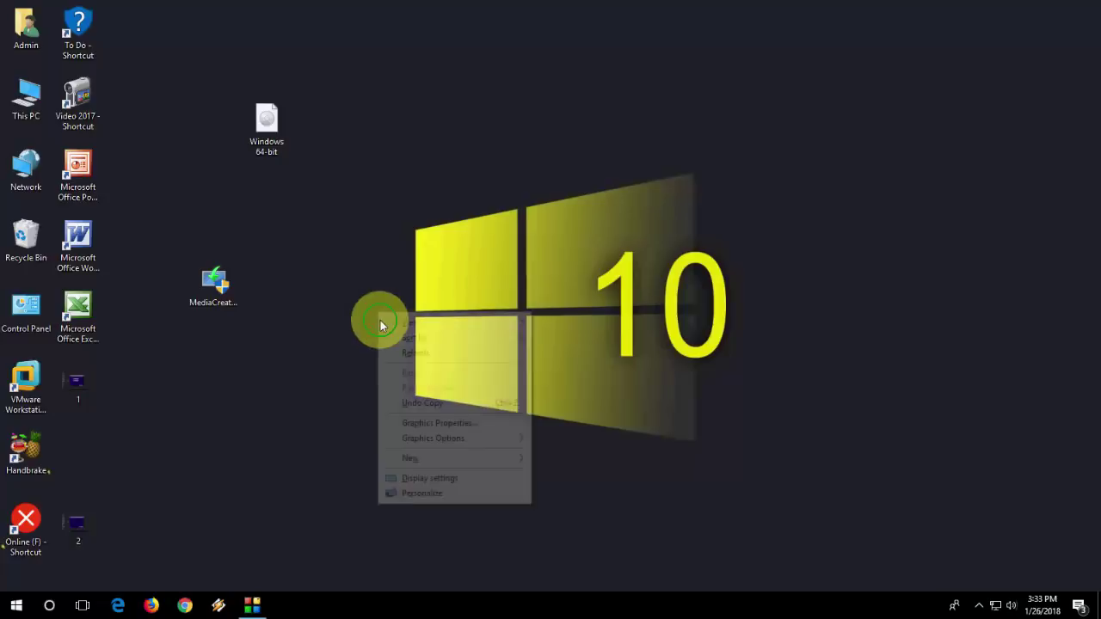
click(398, 362)
right_click(358, 327)
click(368, 368)
right_click(316, 335)
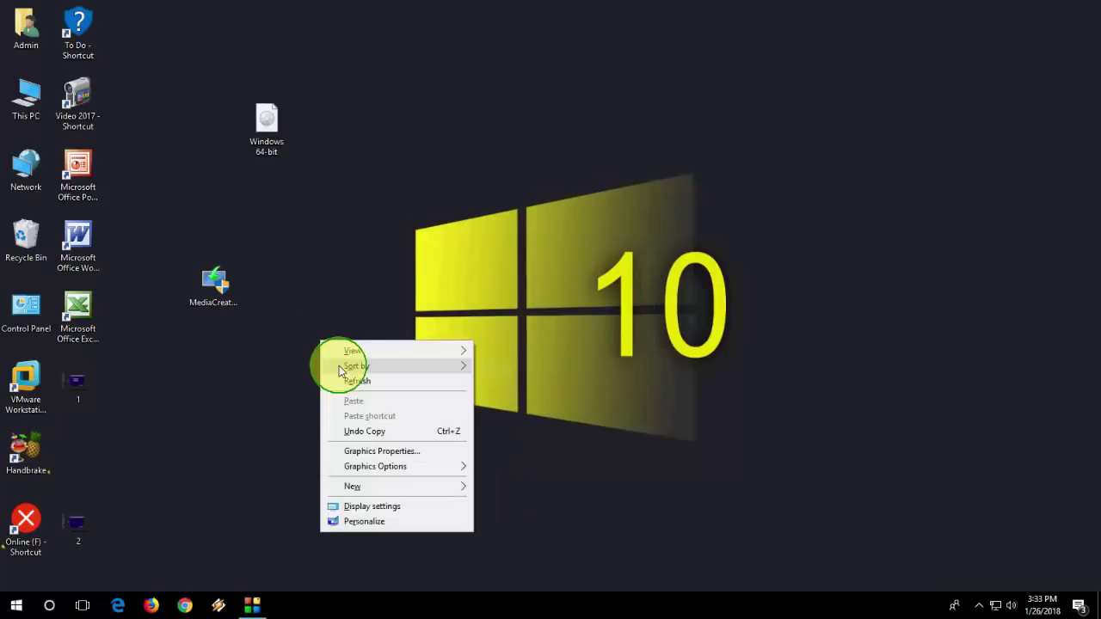